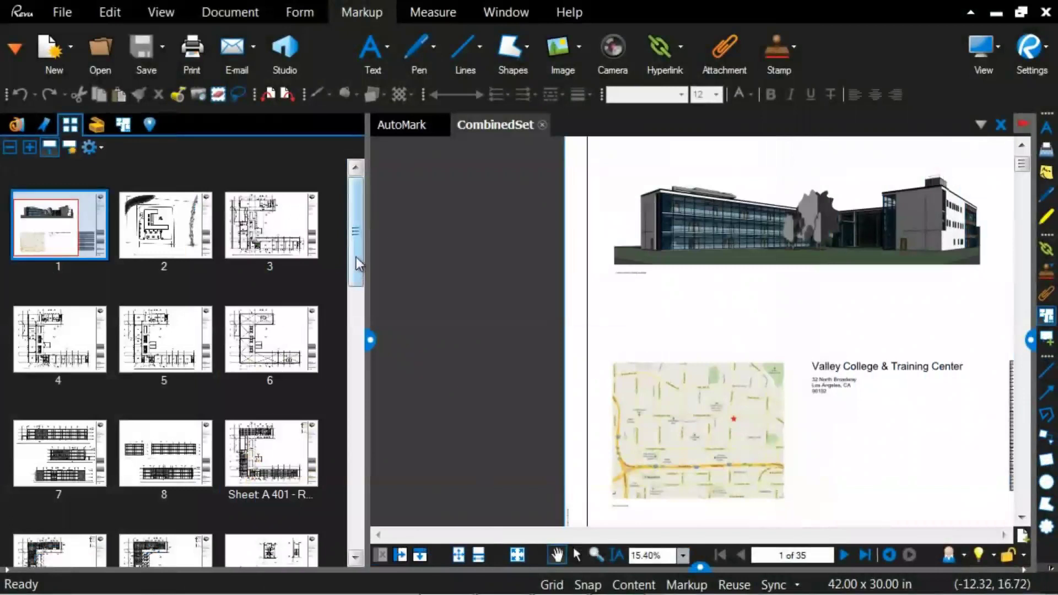
# Set up page label creation from a page region for all pages of the CombinedSet document and begin selecting the region
pyautogui.scroll(-4, 356, 258)
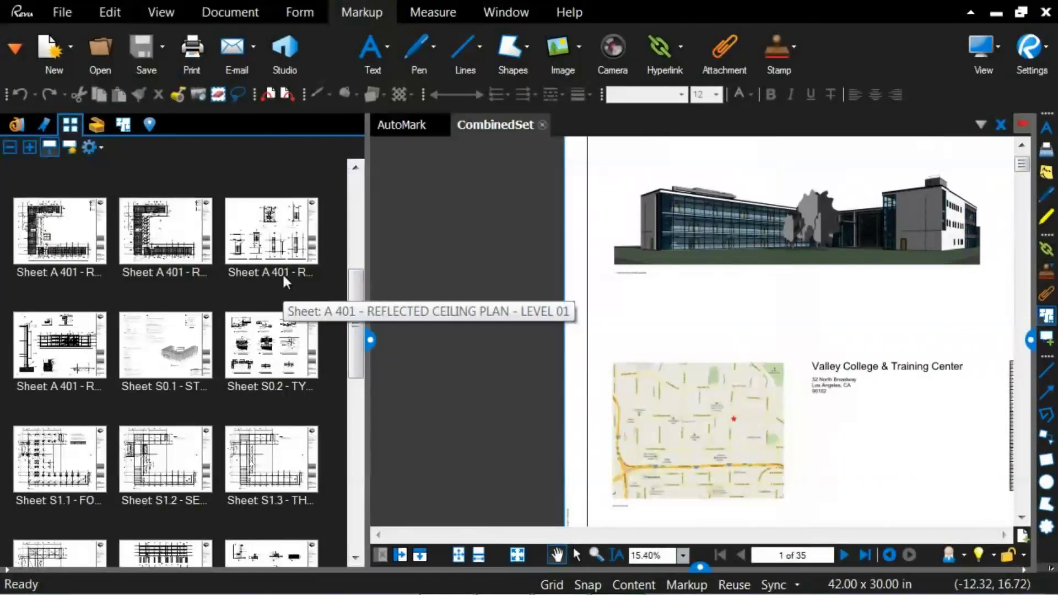
pyautogui.moveTo(359, 318); pyautogui.dragTo(357, 477)
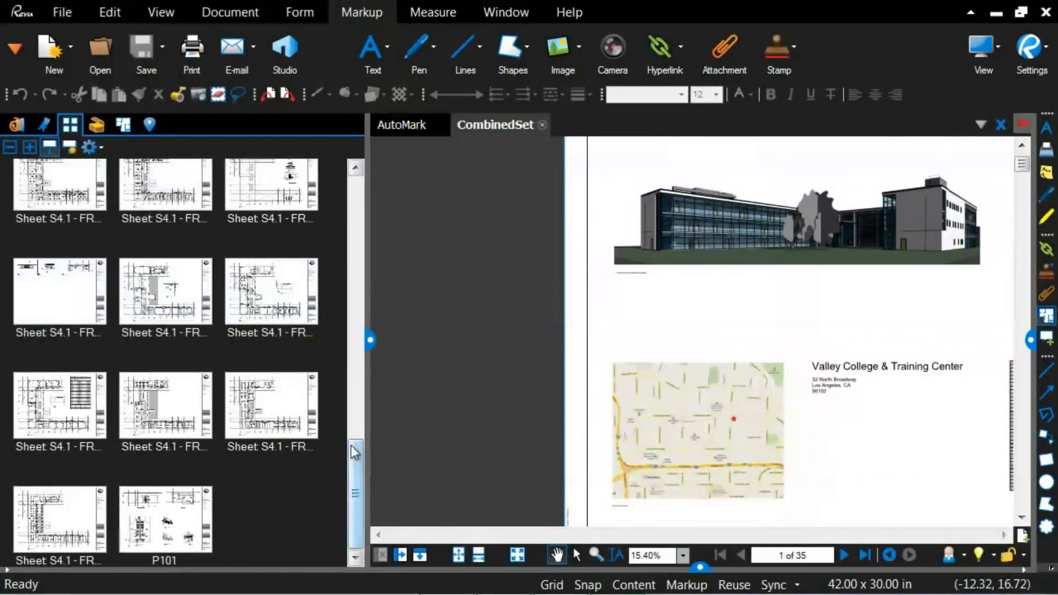
pyautogui.moveTo(354, 452); pyautogui.dragTo(355, 399)
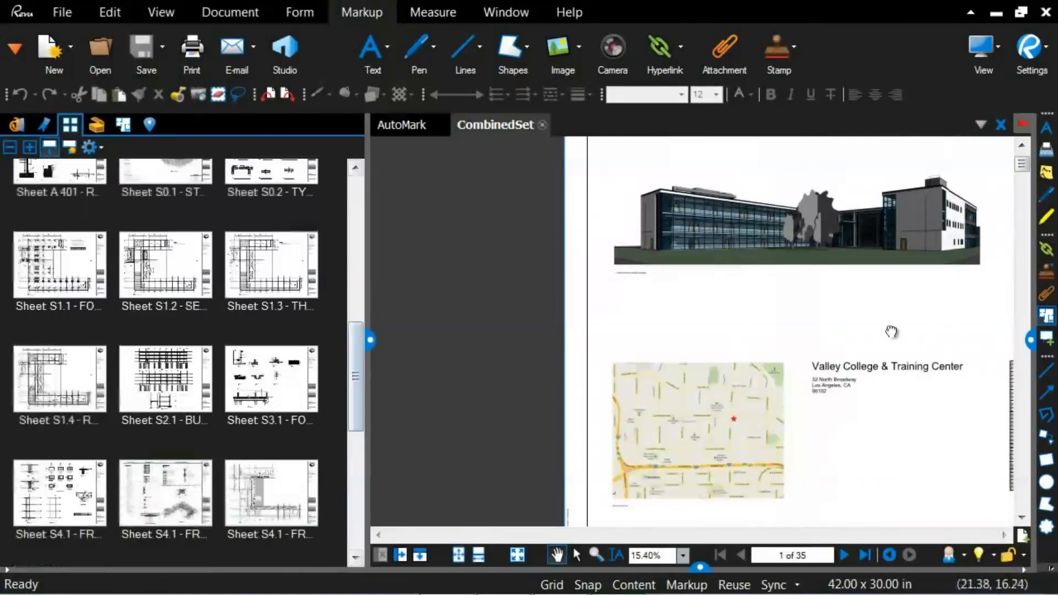
pyautogui.hscroll(3, 891, 332)
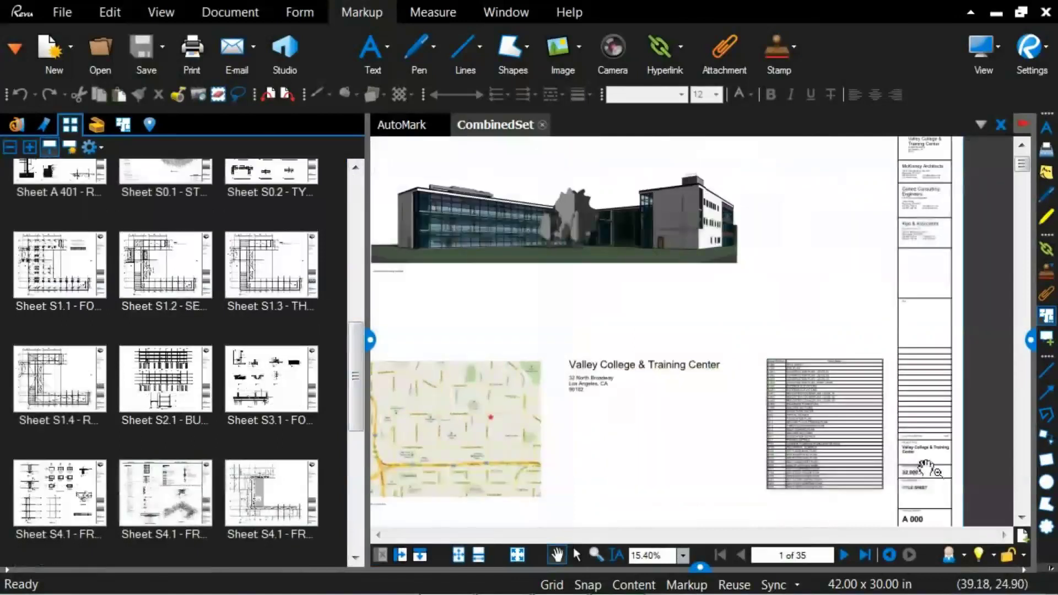
pyautogui.scroll(-3, 717, 338)
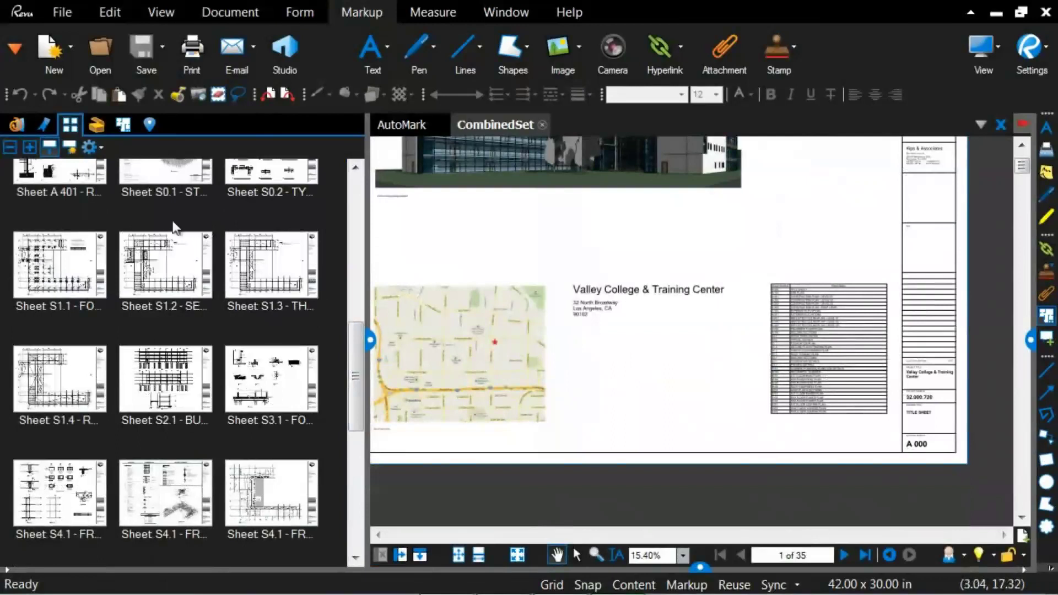
pyautogui.click(70, 148)
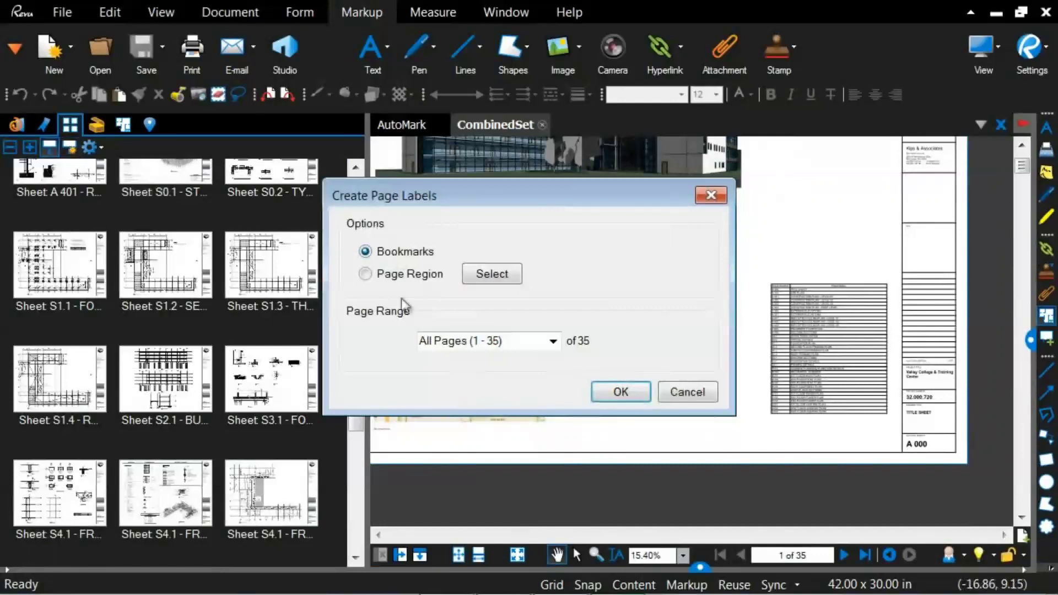
pyautogui.click(365, 274)
pyautogui.click(498, 278)
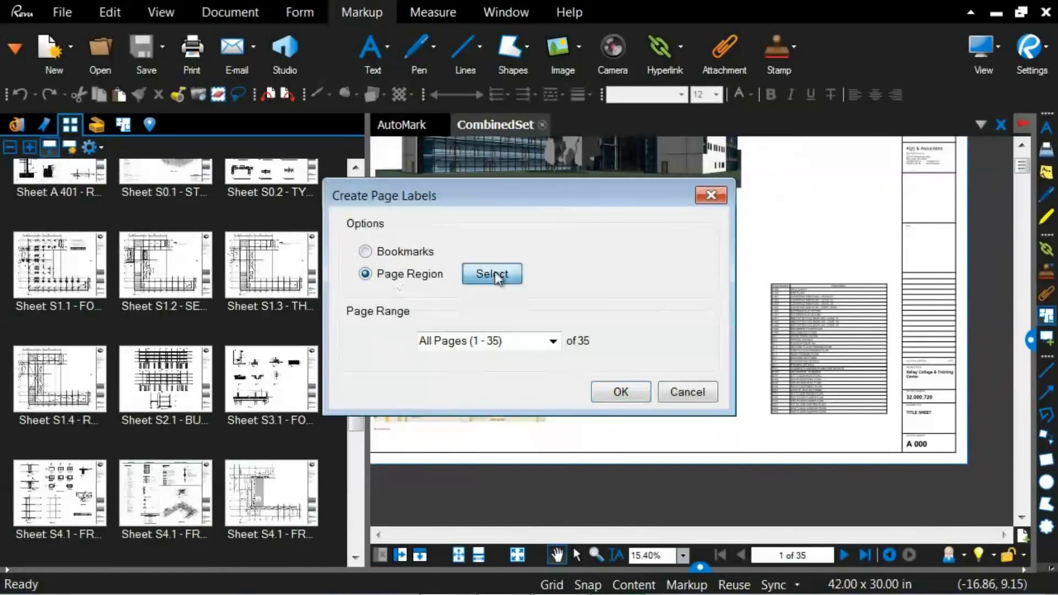
# Define the first label region around the drawing number A 000 in the title sheet's title block
pyautogui.scroll(2, 711, 359)
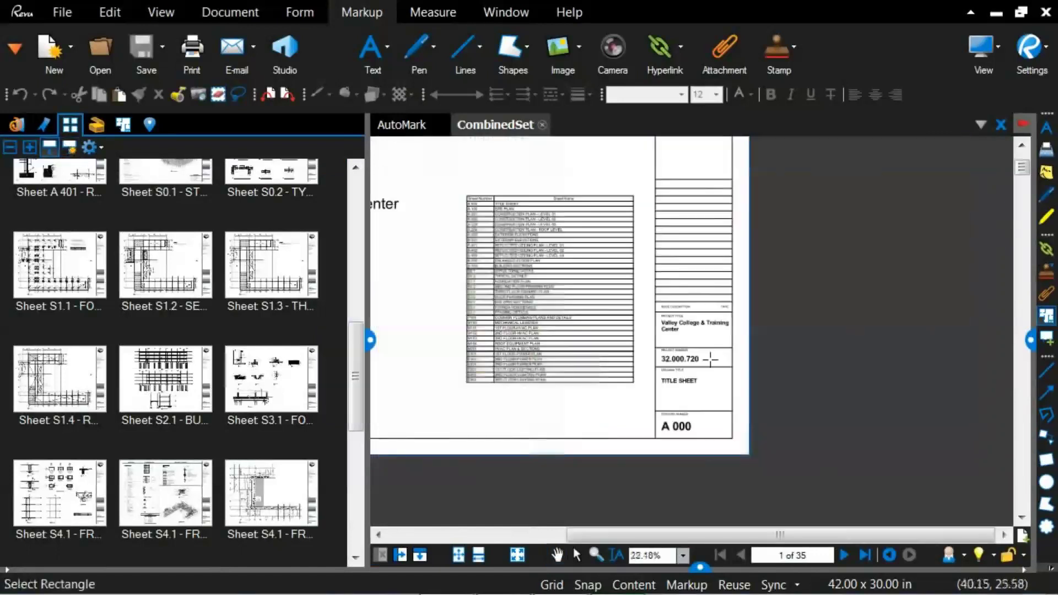
pyautogui.scroll(4, 711, 358)
pyautogui.scroll(4, 702, 311)
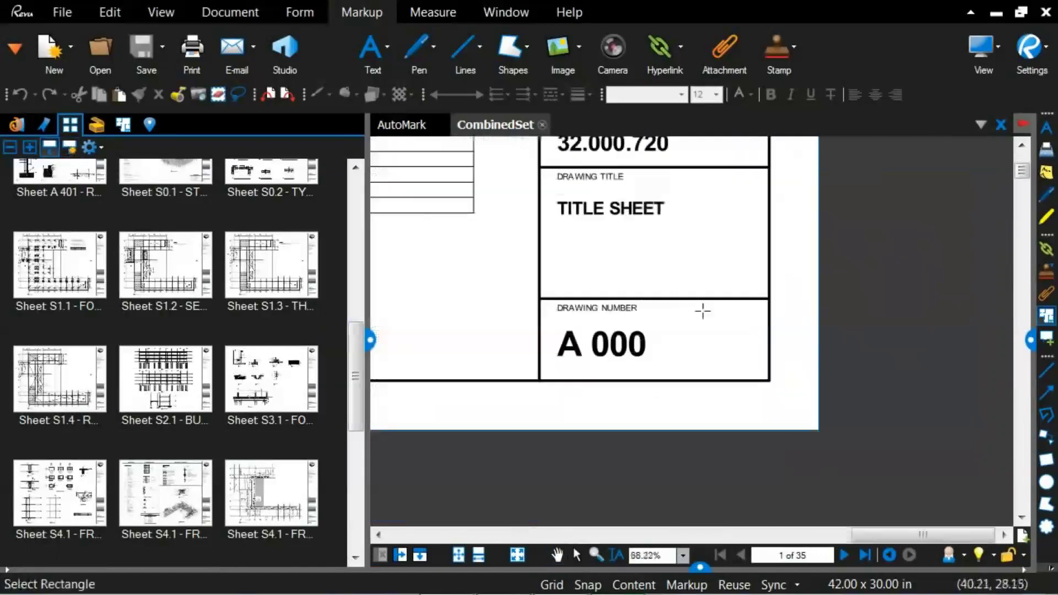
pyautogui.scroll(2, 703, 311)
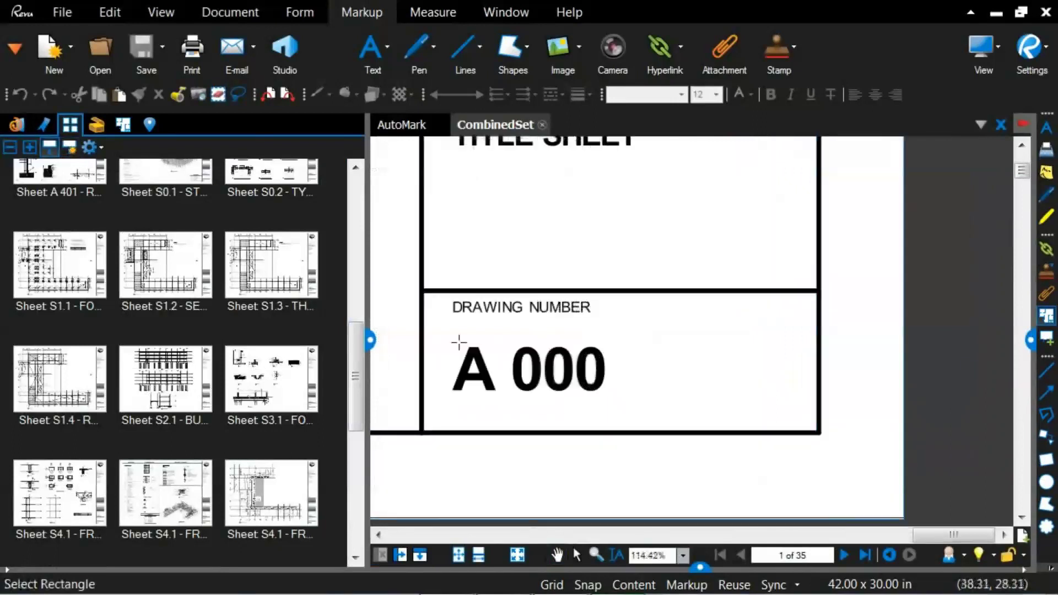
pyautogui.moveTo(430, 331)
pyautogui.mouseDown()
pyautogui.moveTo(709, 400)
pyautogui.moveTo(803, 409)
pyautogui.mouseUp()
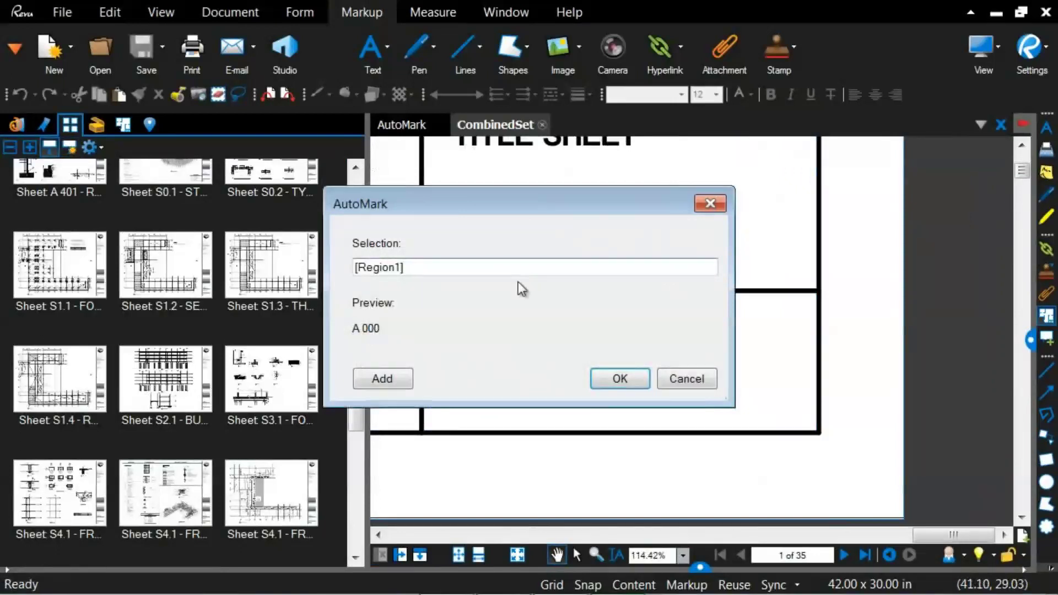
# Append a " - " separator to the label and add a second region around the drawing title TITLE SHEET
pyautogui.write('-')
pyautogui.click(401, 389)
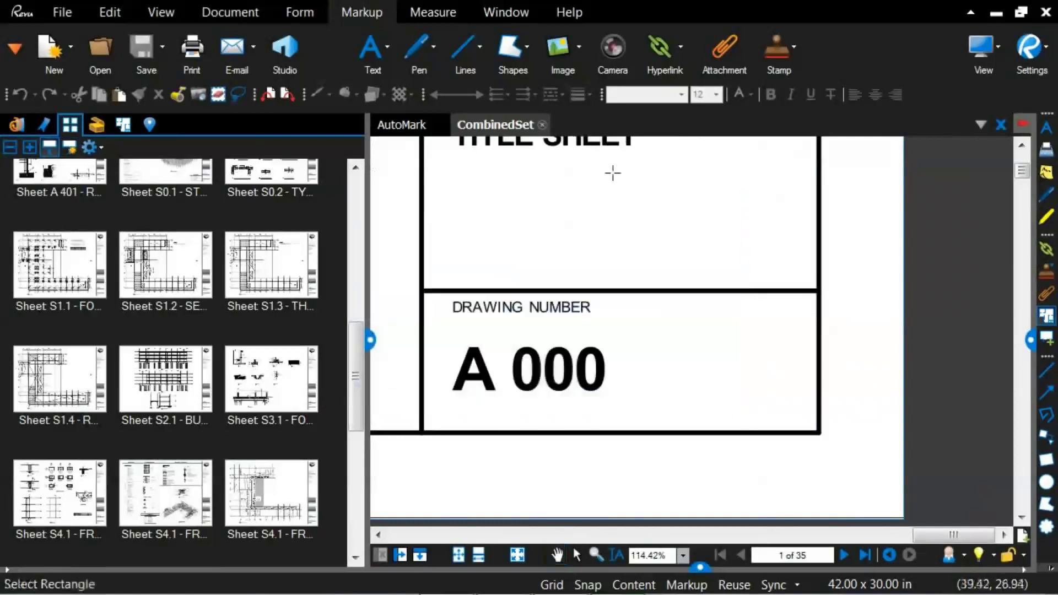
pyautogui.moveTo(613, 173); pyautogui.dragTo(619, 375)
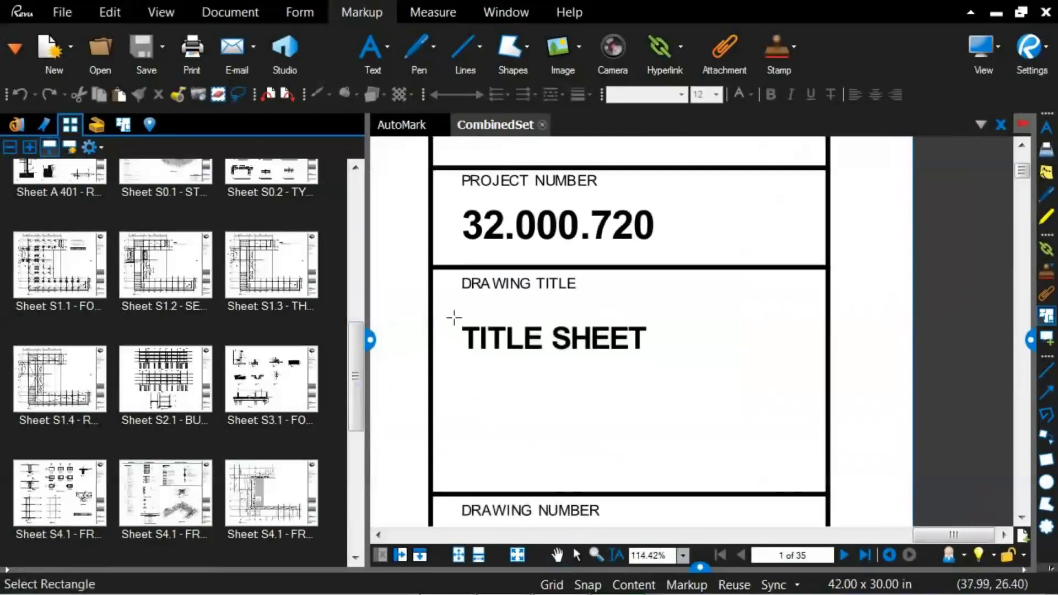
pyautogui.moveTo(447, 319); pyautogui.dragTo(617, 359)
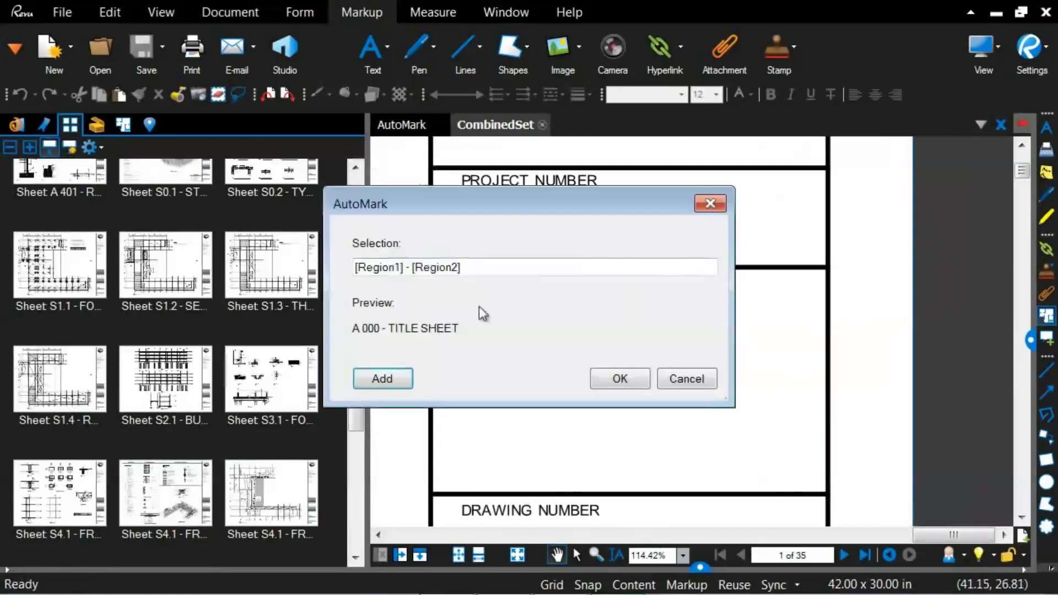
# Append " - 1/14/2014" after the second region and create the page labels for all pages
pyautogui.click(516, 271)
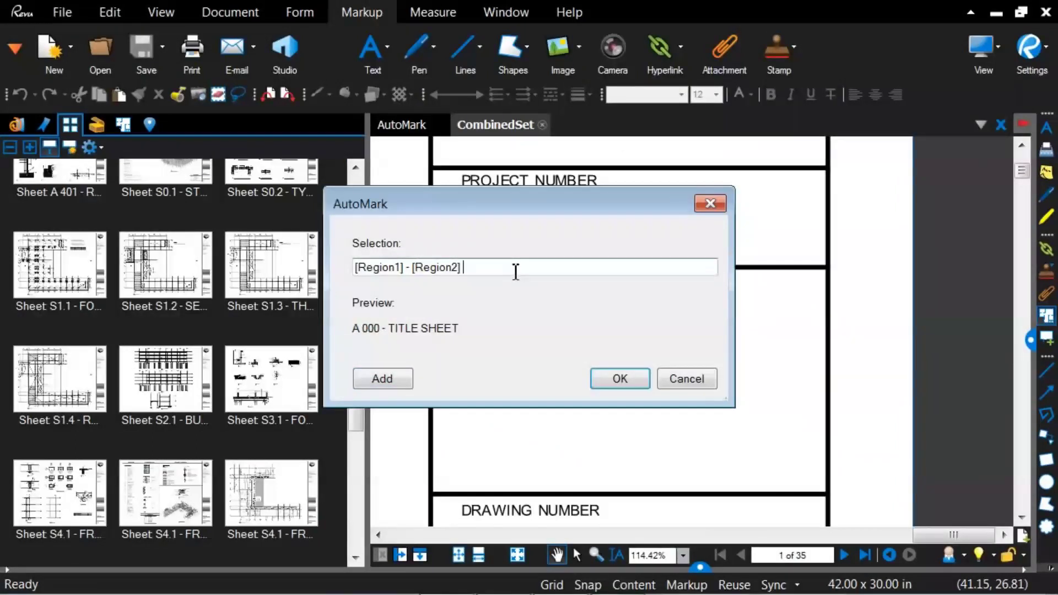
pyautogui.write('-')
pyautogui.write('1/14/1')
pyautogui.write('014')
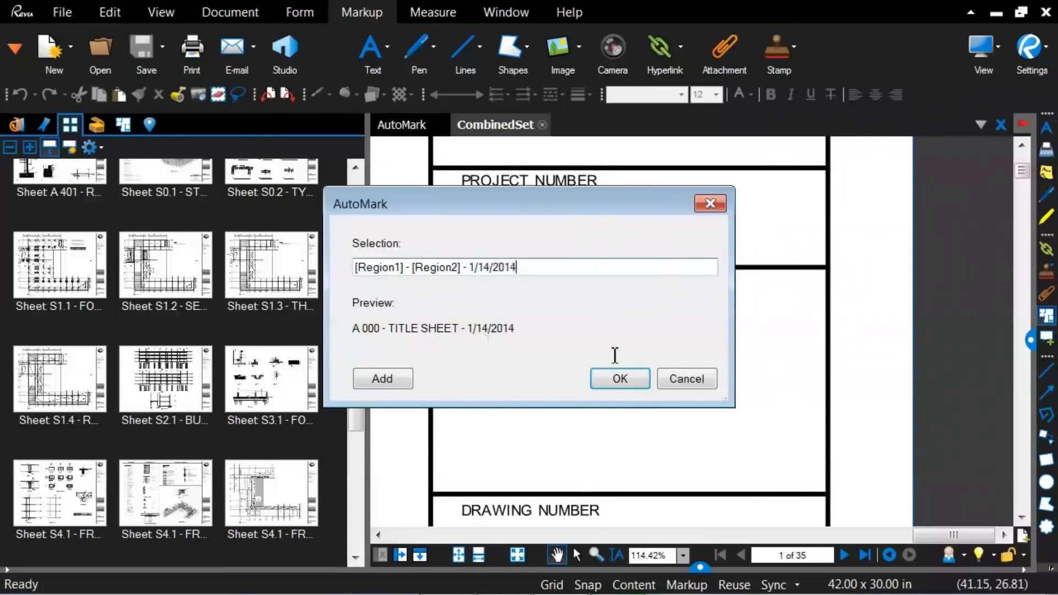
pyautogui.click(617, 378)
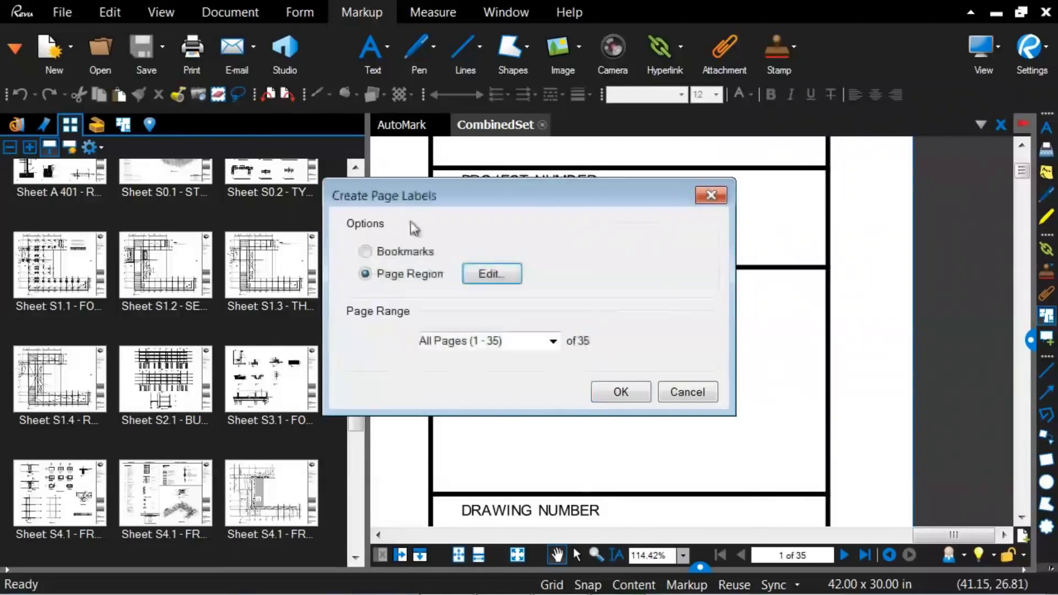
pyautogui.click(618, 393)
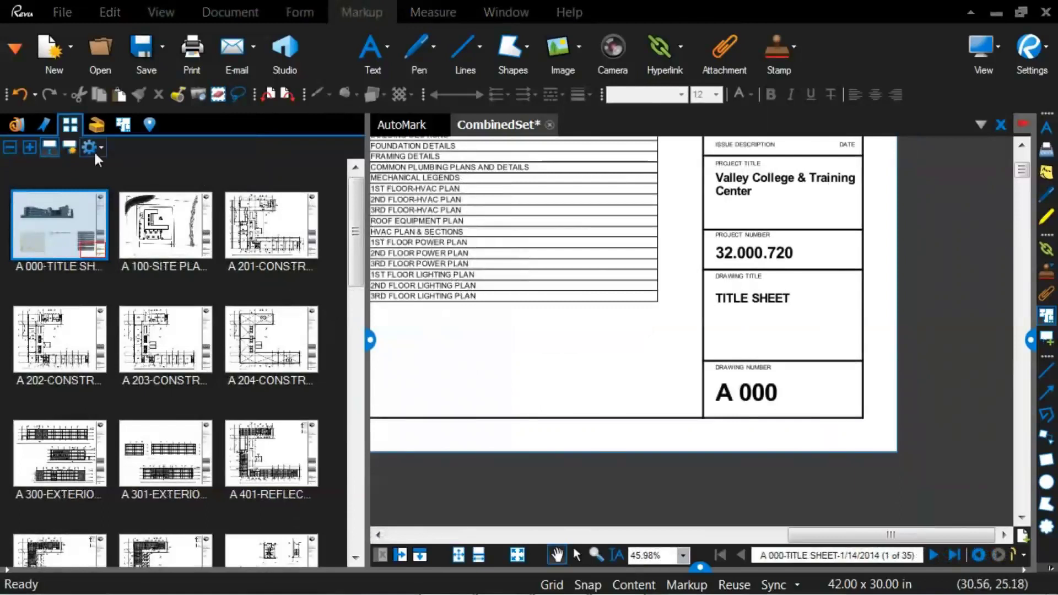
# Create bookmarks from the page labels for all pages, with the page scale at Fit Page
pyautogui.click(46, 125)
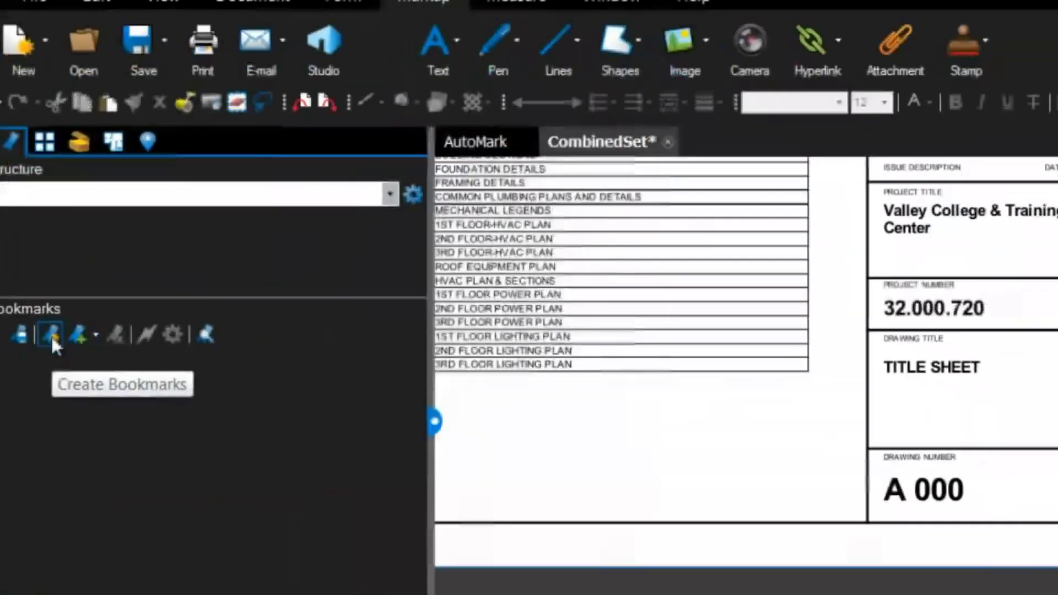
pyautogui.click(93, 354)
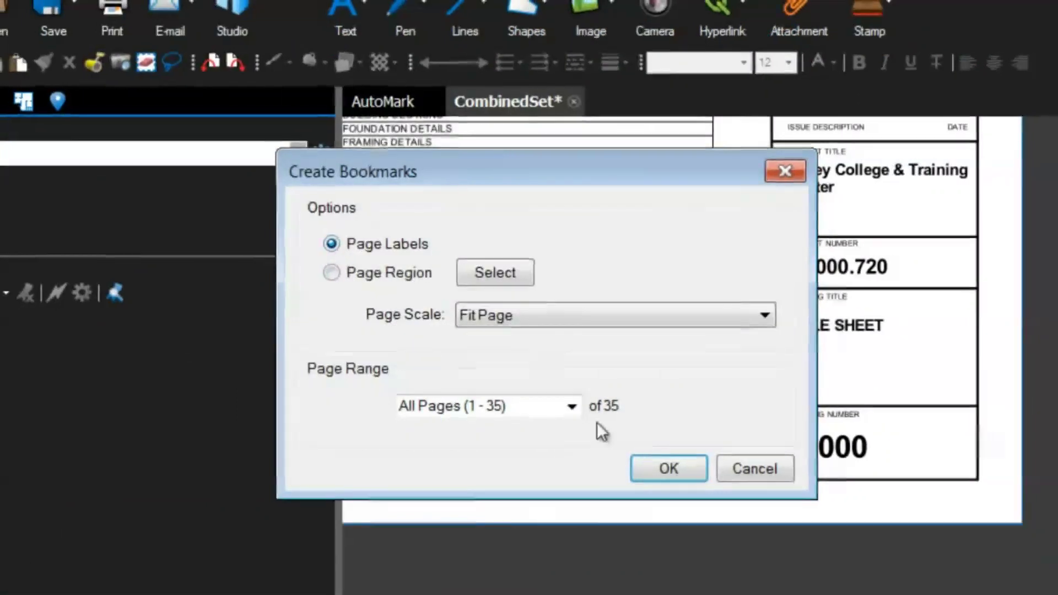
pyautogui.click(668, 468)
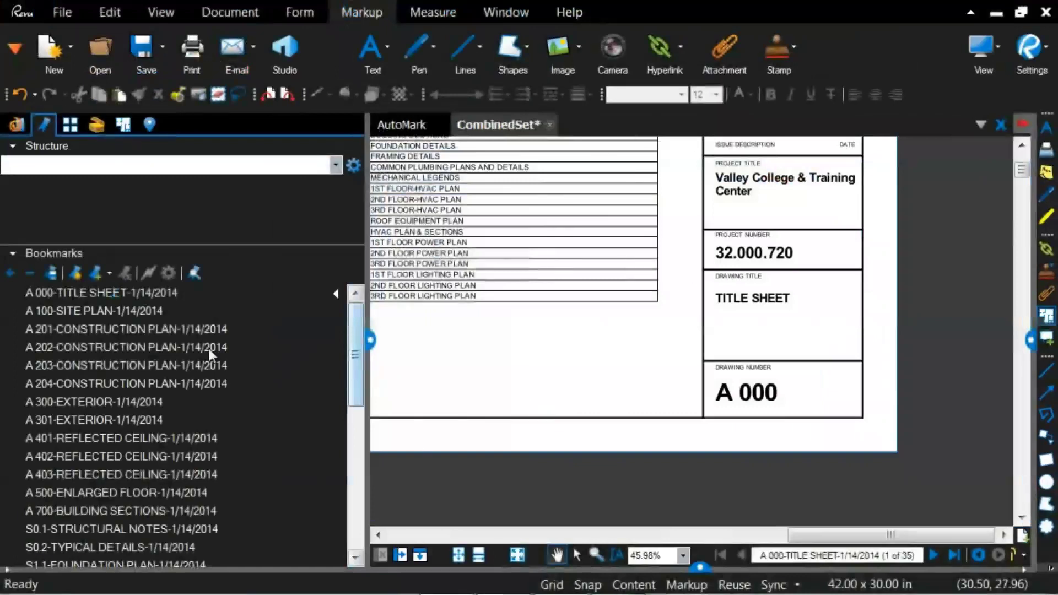
# Check the bookmarks A 203, A 301, A 402 and A 700 by visiting them, comparing the A 700 name with that sheet's title block
pyautogui.click(210, 368)
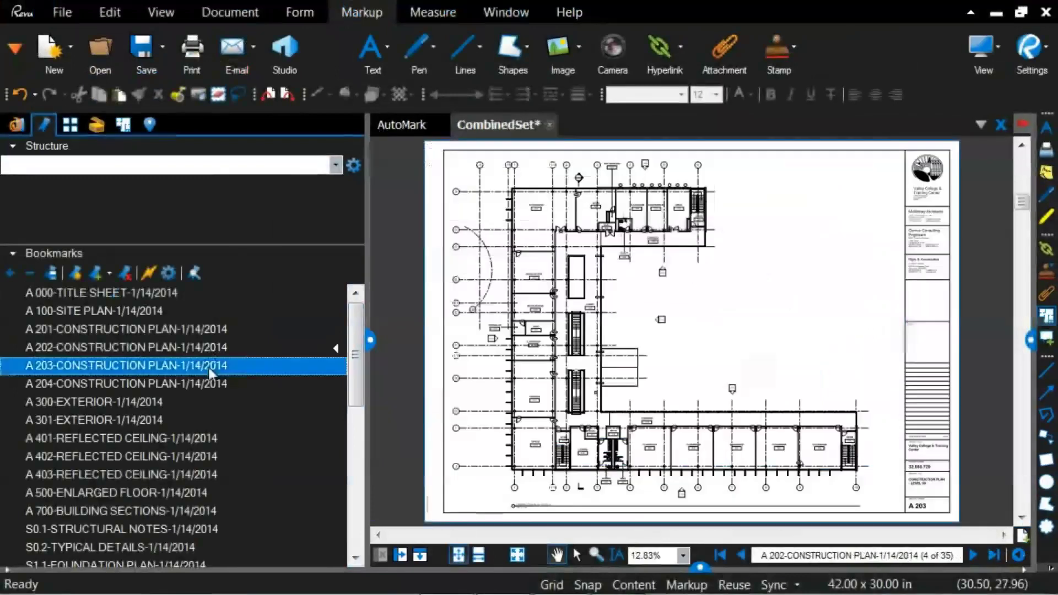
pyautogui.click(172, 420)
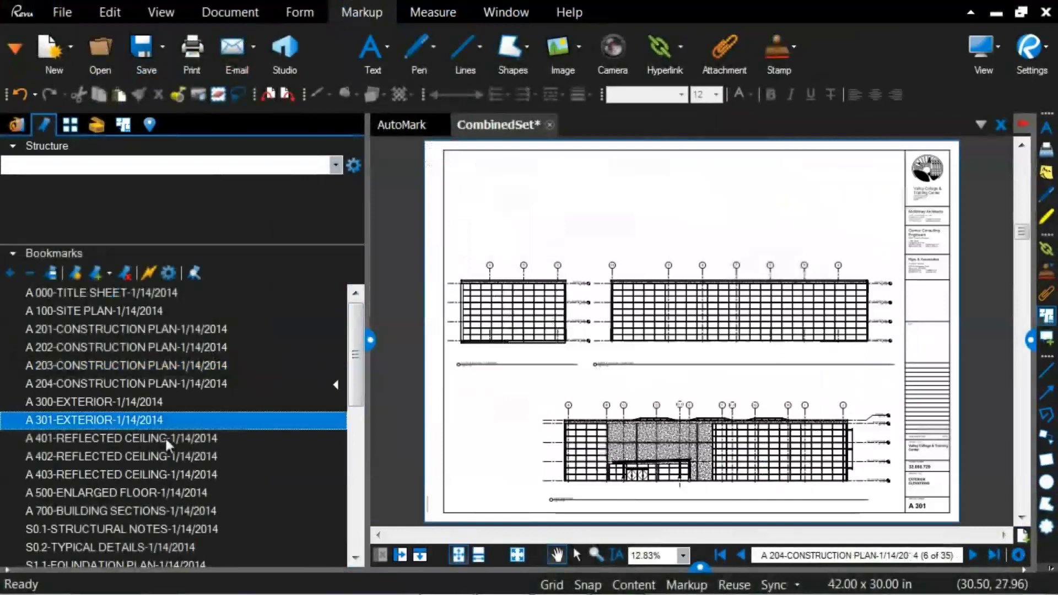
pyautogui.click(174, 456)
pyautogui.click(189, 510)
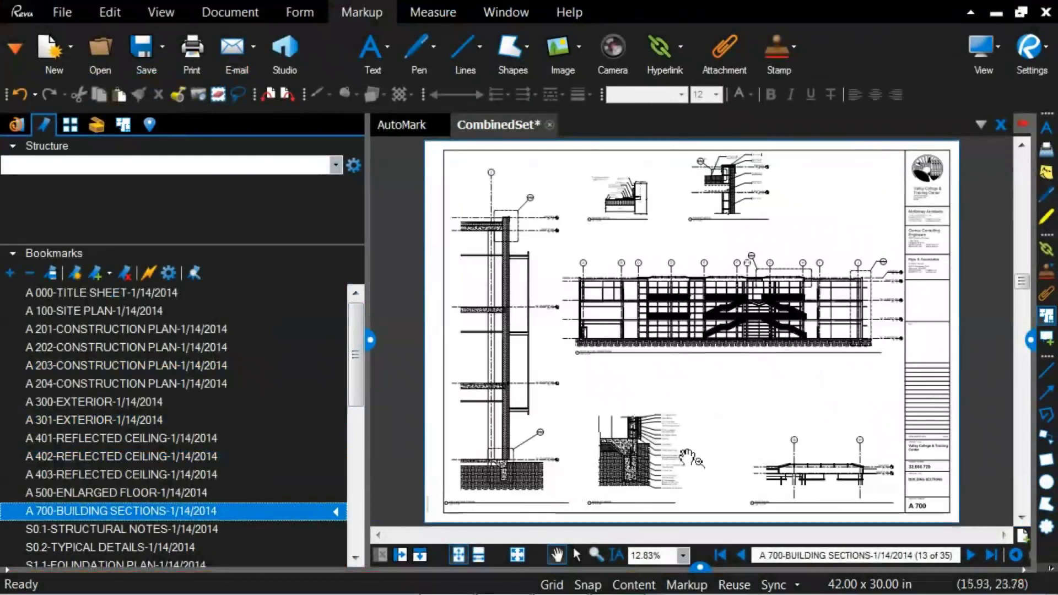
pyautogui.moveTo(884, 437); pyautogui.dragTo(782, 392)
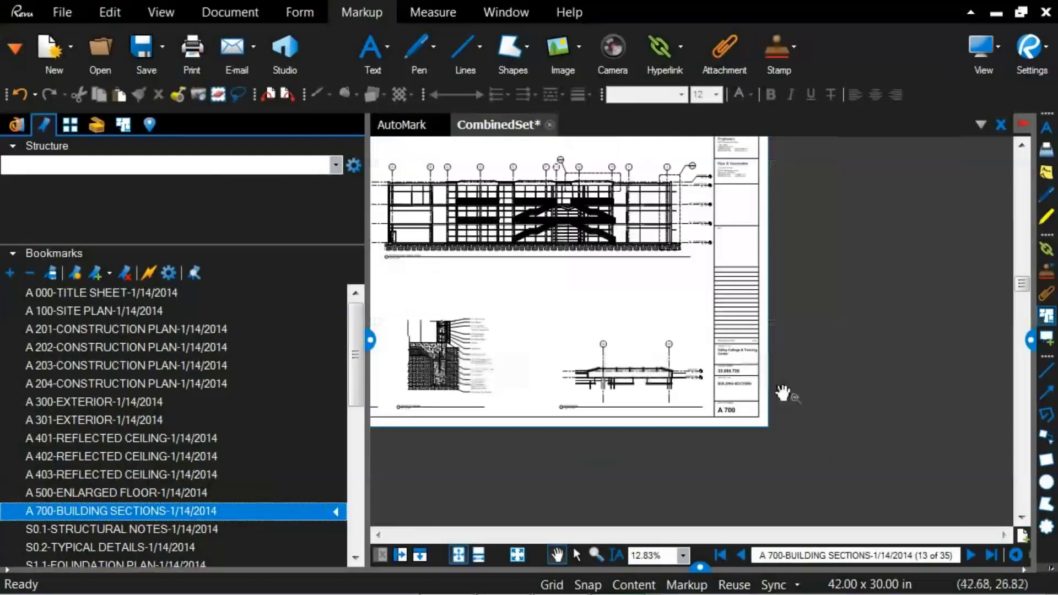
pyautogui.scroll(4, 782, 392)
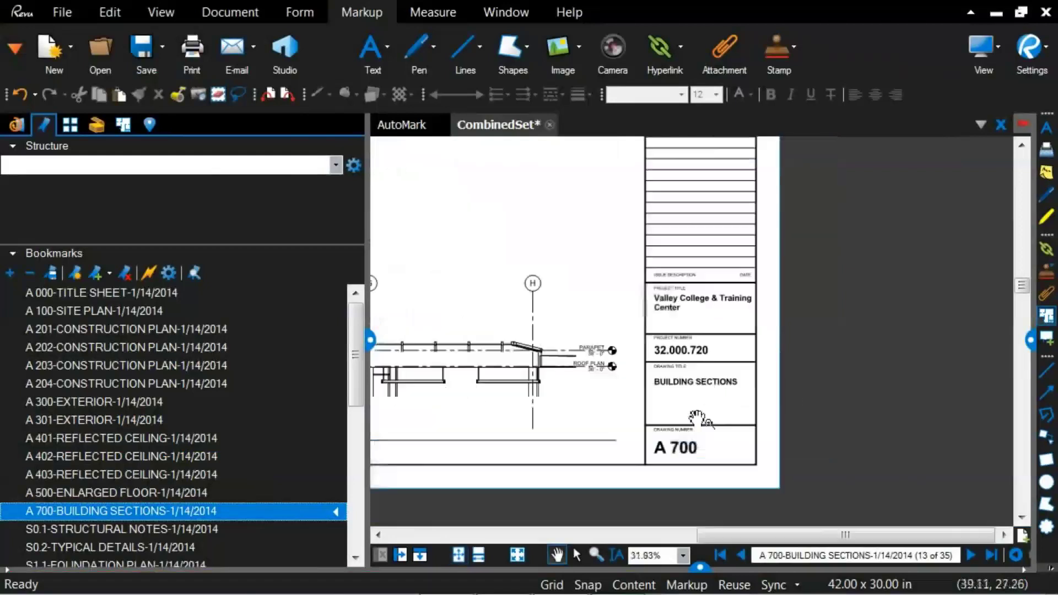
pyautogui.scroll(2, 697, 419)
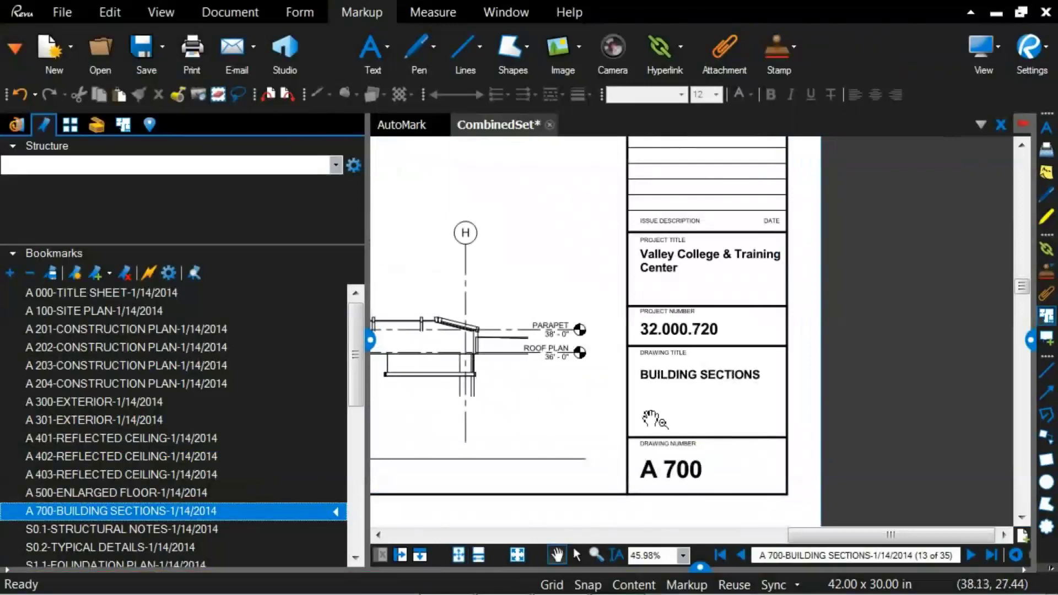
pyautogui.scroll(-2, 651, 417)
pyautogui.scroll(-2, 606, 387)
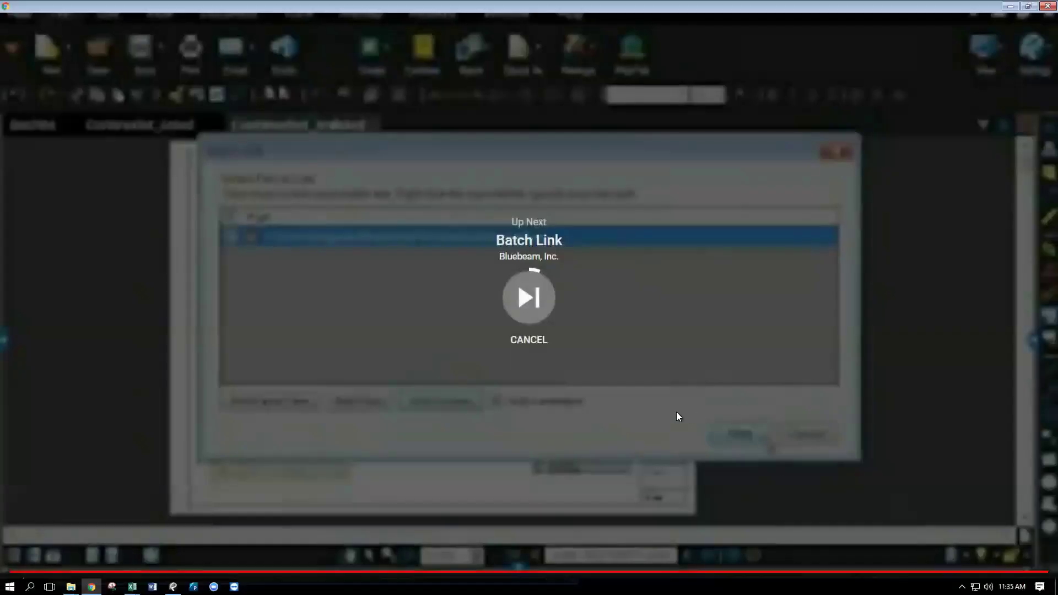
# Exit the full-screen AutoMark 2.0 video and return to the Create Bookmarks slide in the Google Slides presentation
pyautogui.press('Escape')
pyautogui.press('Escape')
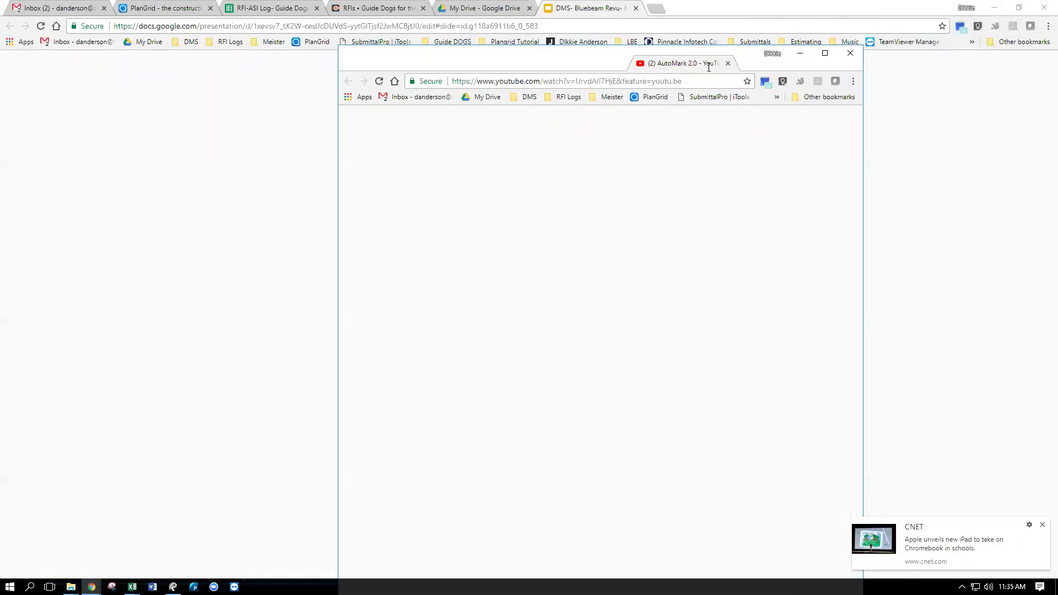
pyautogui.moveTo(725, 65); pyautogui.dragTo(723, 64)
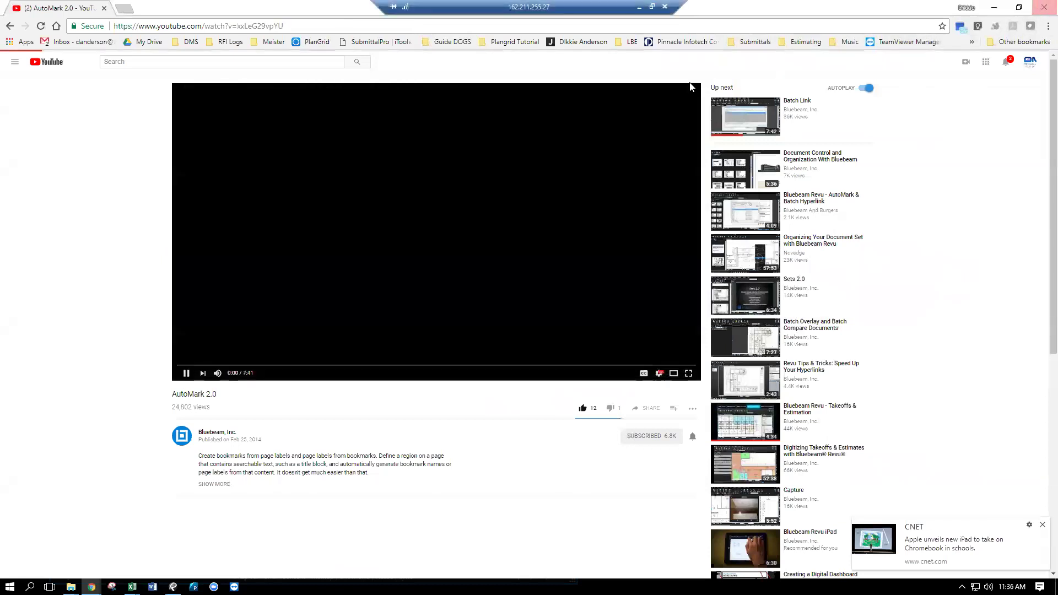
pyautogui.hotkey('alt', 'Tab')
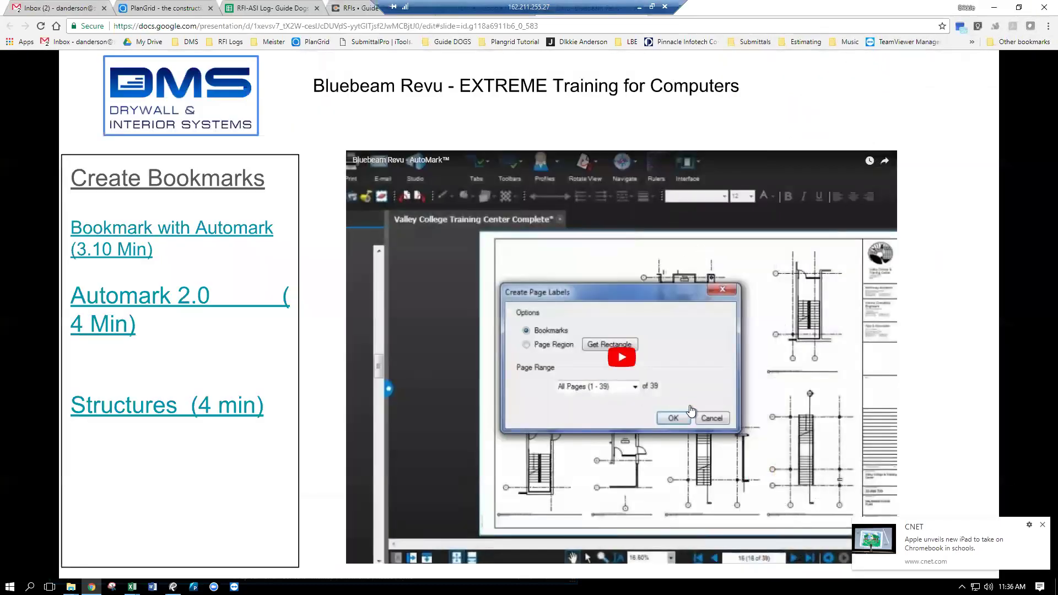